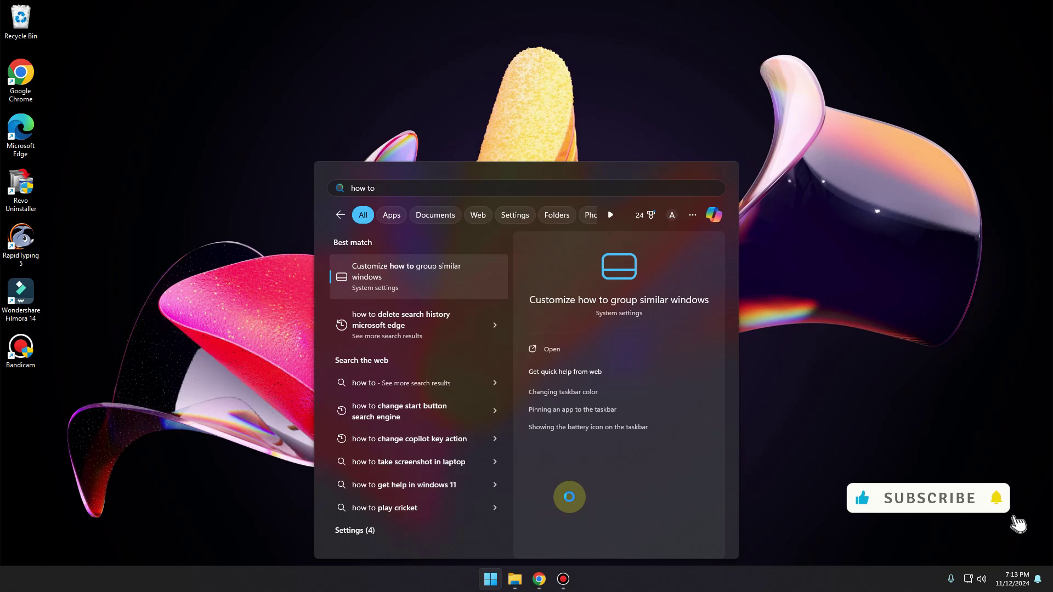
Search Windows for "how to deletea" and open the freeCodeCamp article about deleting a page in Word from the web results.
{"action": "type", "text": "deletea"}
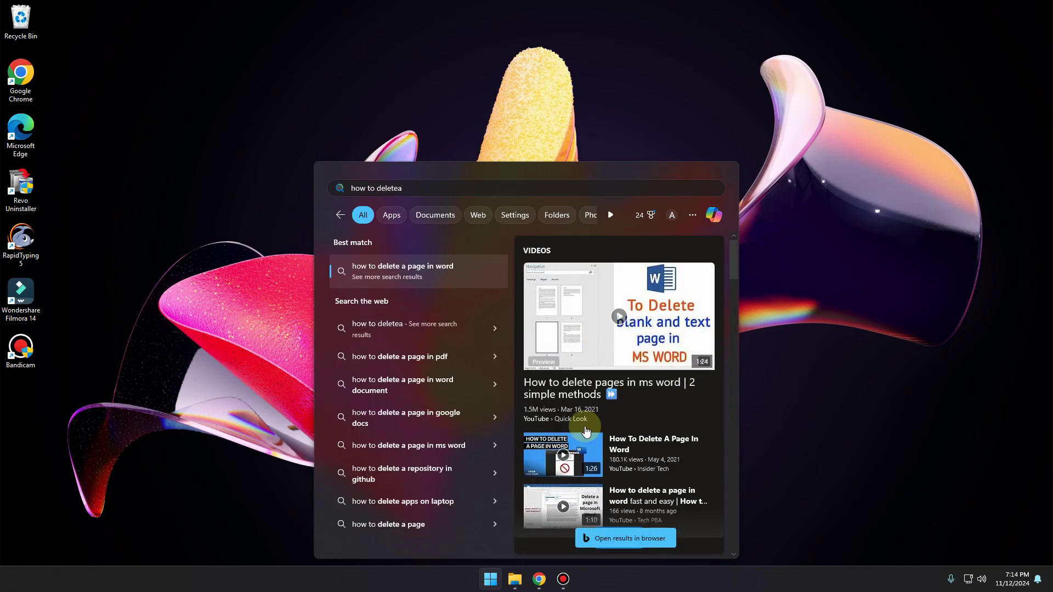
{"action": "mouse_move", "coordinate": [638, 351]}
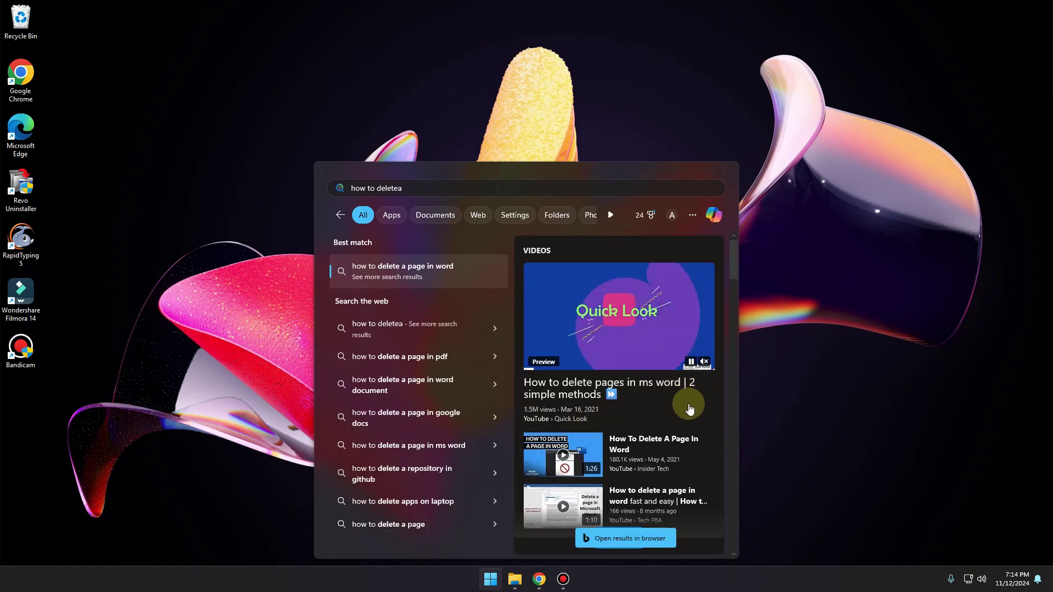
{"action": "scroll", "coordinate": [681, 405], "scroll_direction": "down", "scroll_amount": 3}
{"action": "scroll", "coordinate": [690, 408], "scroll_direction": "down", "scroll_amount": 3}
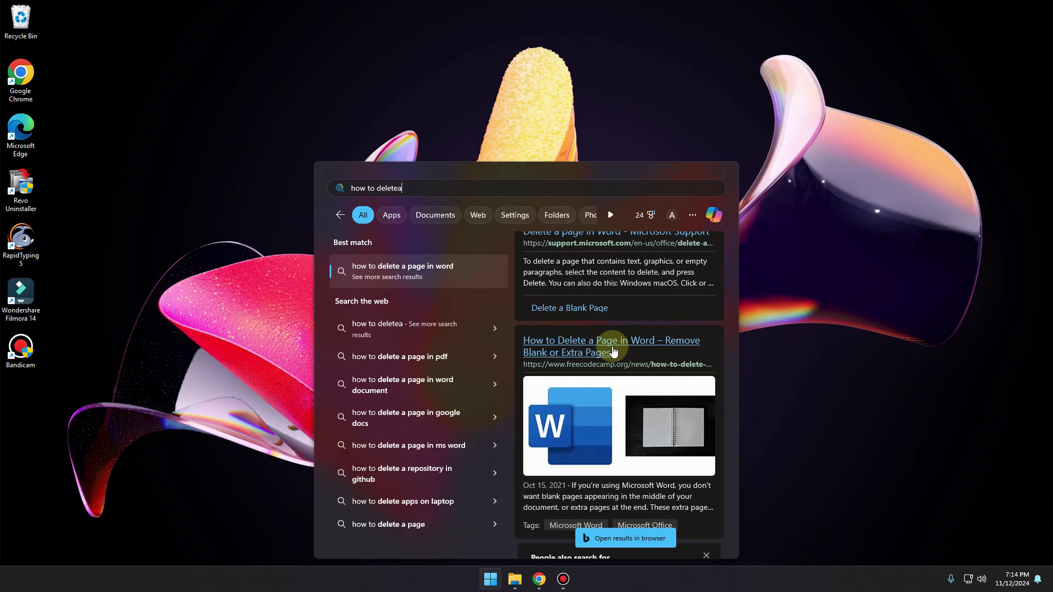
{"action": "left_click", "coordinate": [614, 352]}
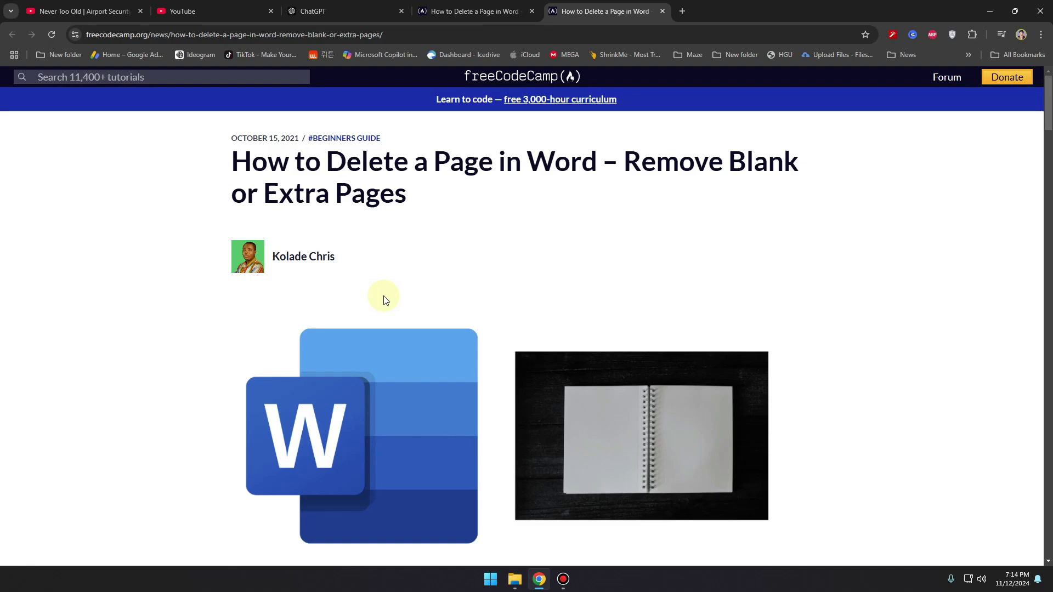
Skim the freeCodeCamp article, and minimize the browser window.
{"action": "scroll", "coordinate": [806, 282], "scroll_direction": "down", "scroll_amount": 15}
{"action": "scroll", "coordinate": [797, 323], "scroll_direction": "up", "scroll_amount": 7}
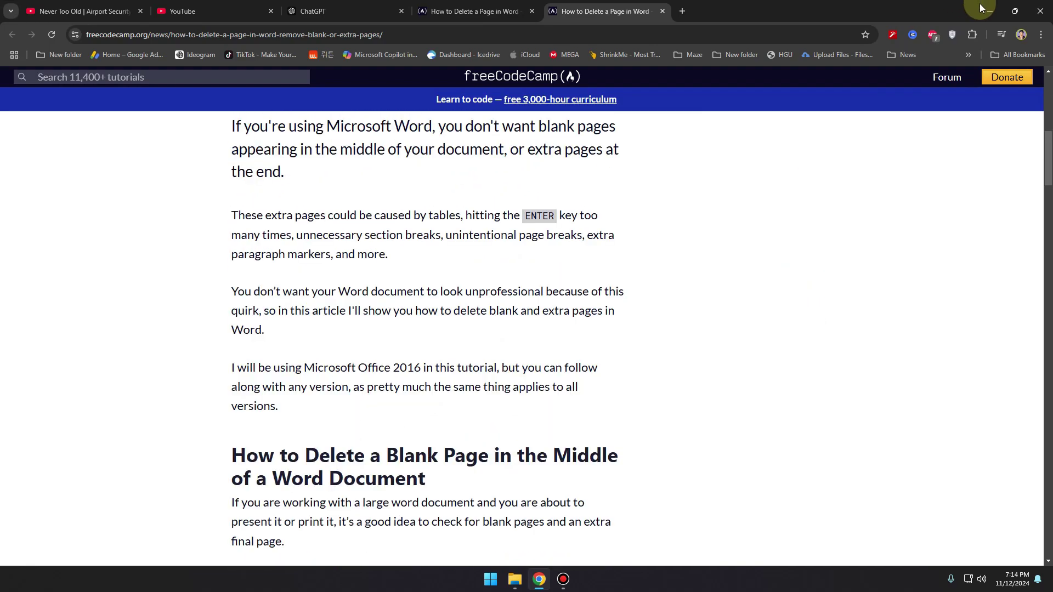
{"action": "left_click", "coordinate": [990, 11]}
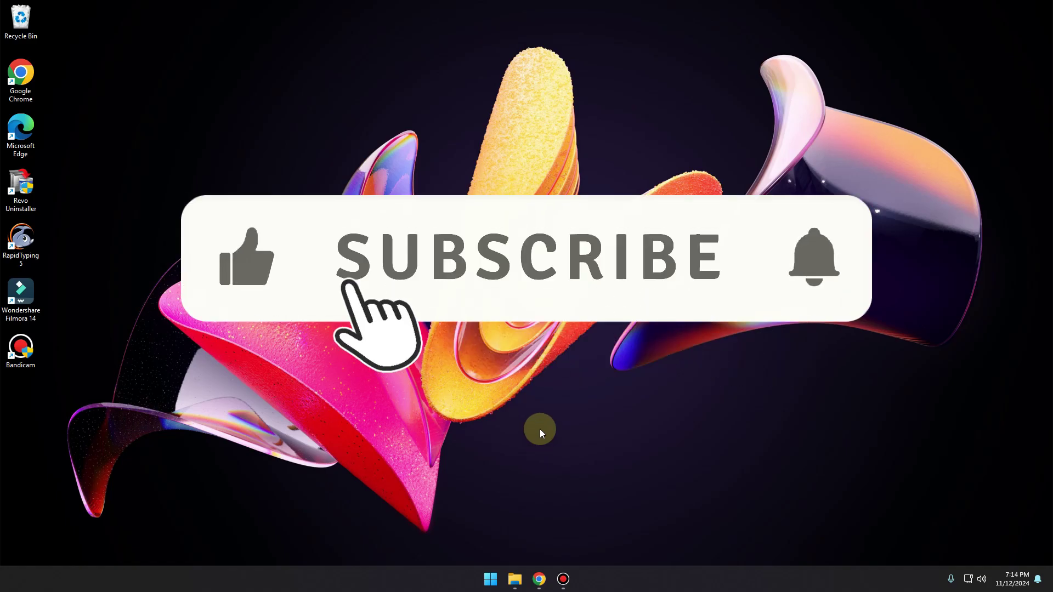
Launch the MSEdgeRedirect installer from the Downloads folder and minimize the File Explorer window.
{"action": "mouse_move", "coordinate": [547, 580]}
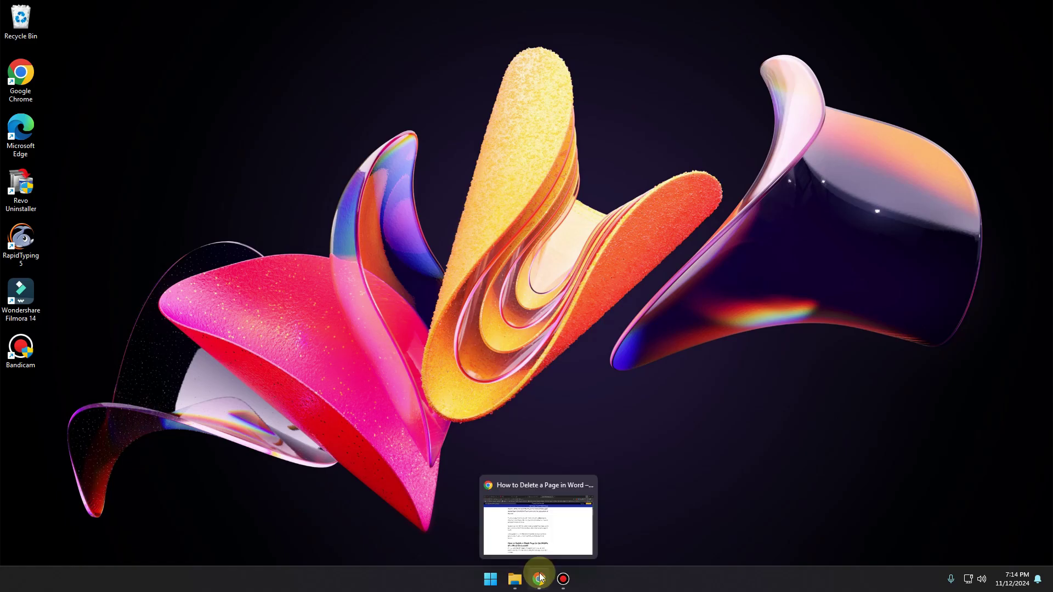
{"action": "key", "text": "super+e"}
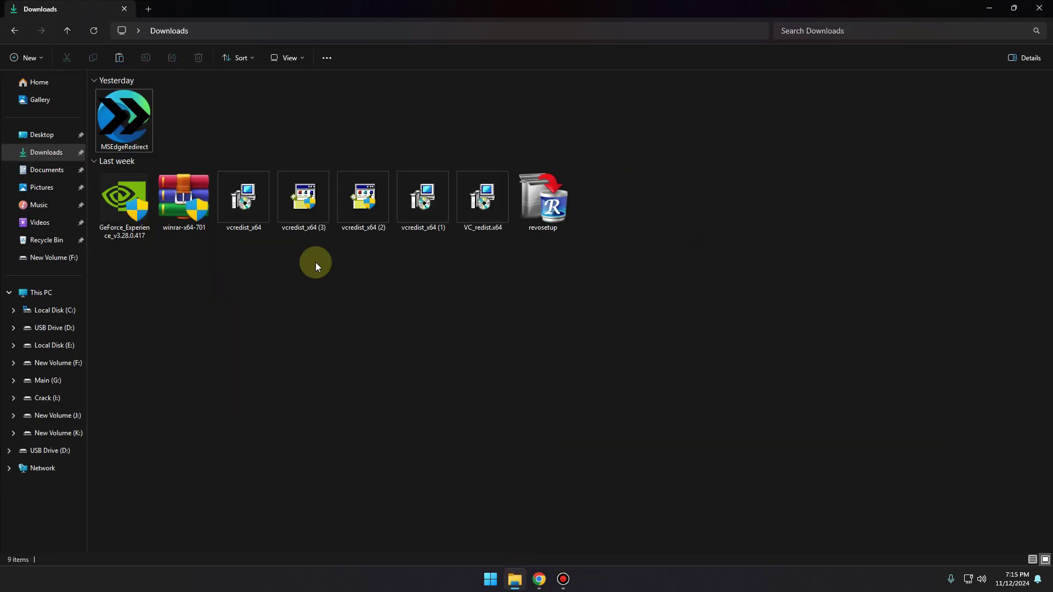
{"action": "left_click", "coordinate": [145, 132]}
{"action": "right_click", "coordinate": [137, 122]}
{"action": "left_click", "coordinate": [179, 135]}
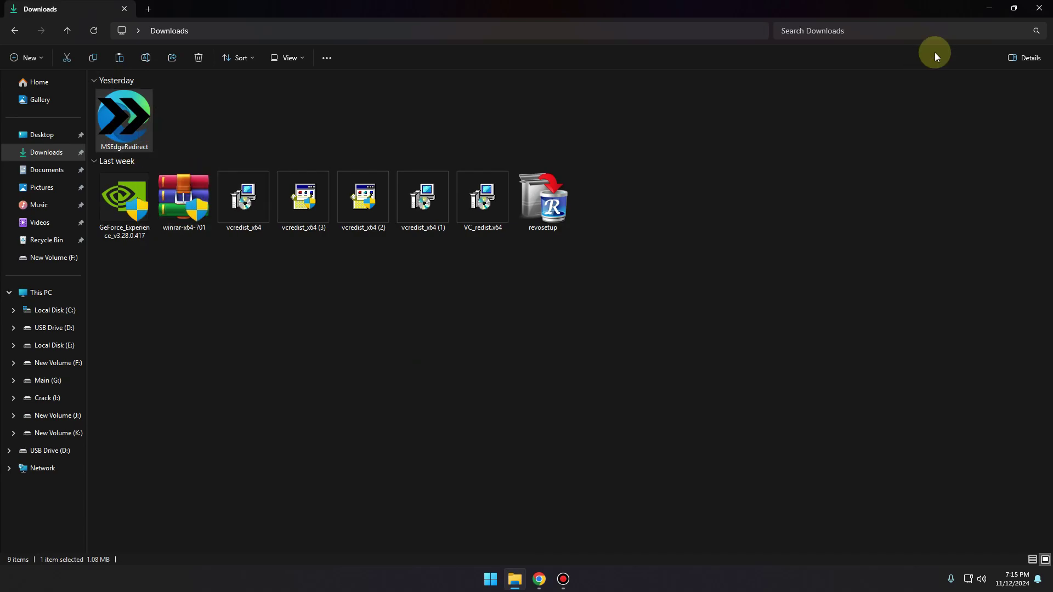
{"action": "left_click", "coordinate": [993, 7]}
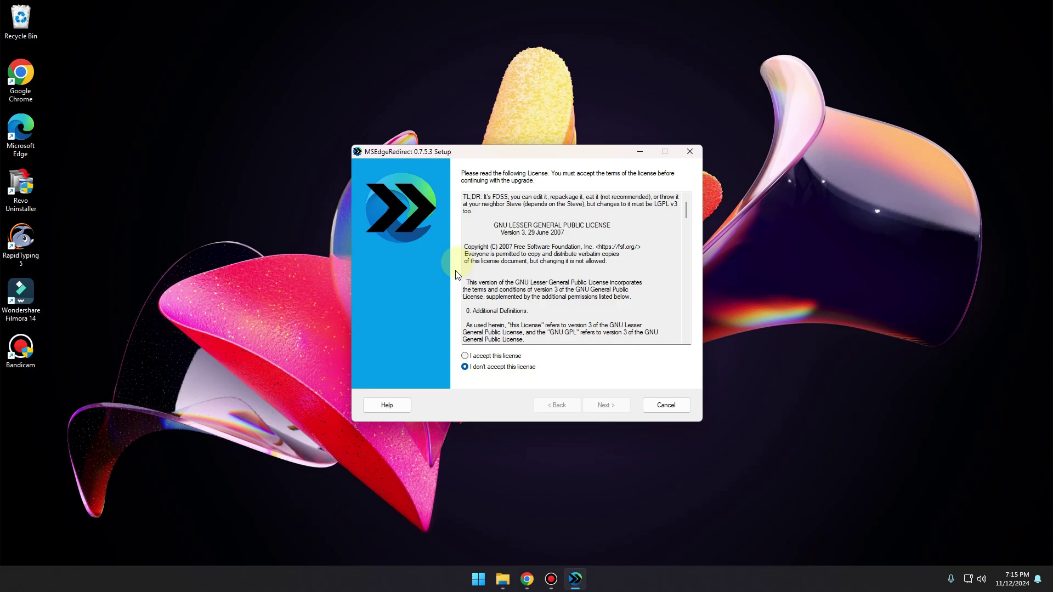
Accept the MSEdgeRedirect license and continue the setup with the recommended Active Mode.
{"action": "left_click", "coordinate": [510, 356]}
{"action": "left_click", "coordinate": [606, 405]}
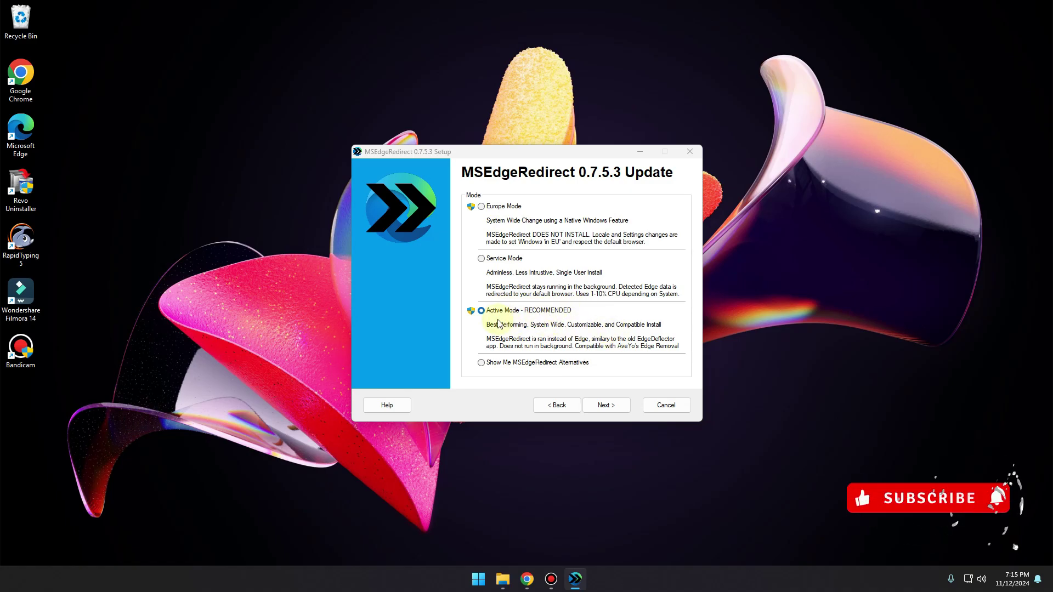
{"action": "left_click", "coordinate": [482, 259]}
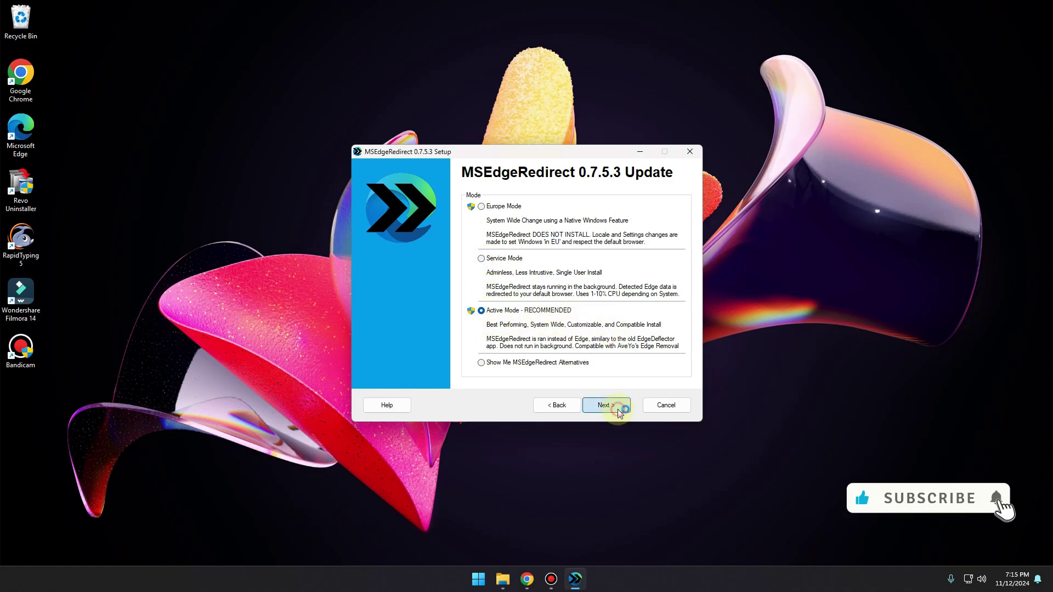
{"action": "left_click", "coordinate": [618, 409]}
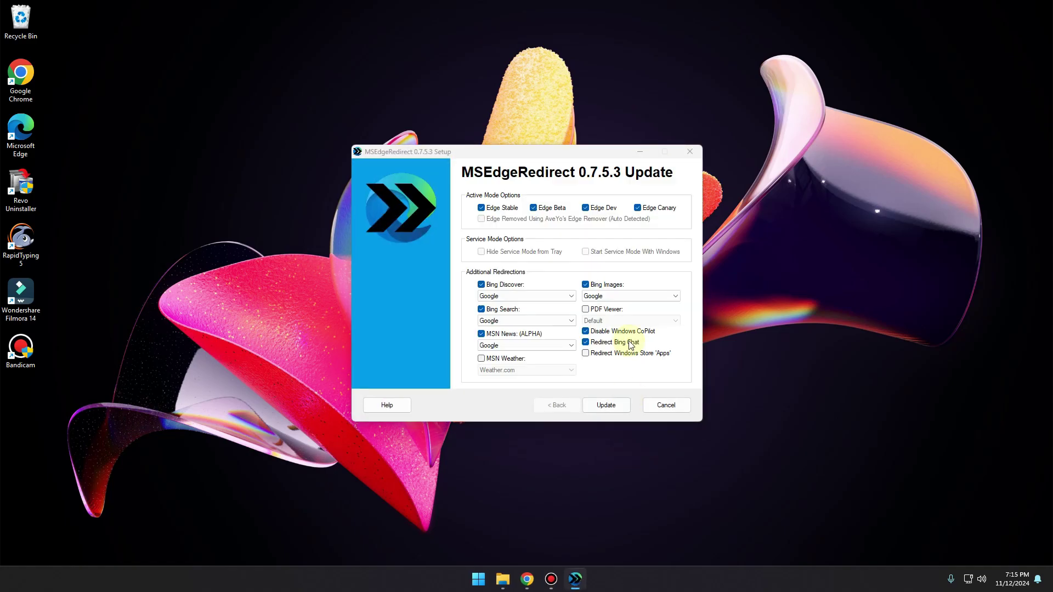
Choose Google for the Bing Discover redirection and enable the MSN Weather redirection with Weather.com.
{"action": "left_click_drag", "start_coordinate": [587, 157], "coordinate": [583, 166]}
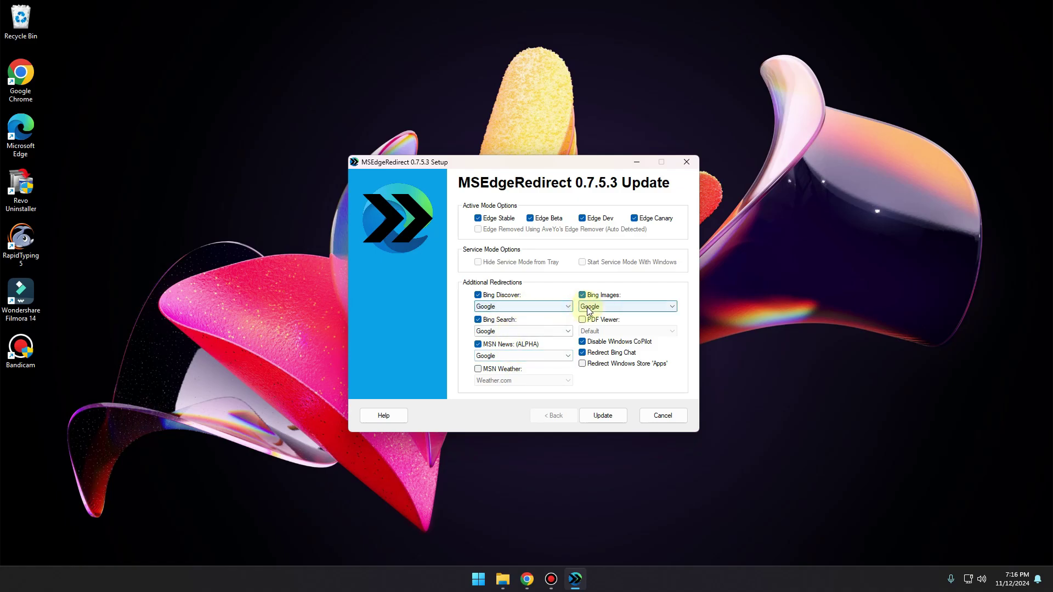
{"action": "left_click", "coordinate": [507, 306]}
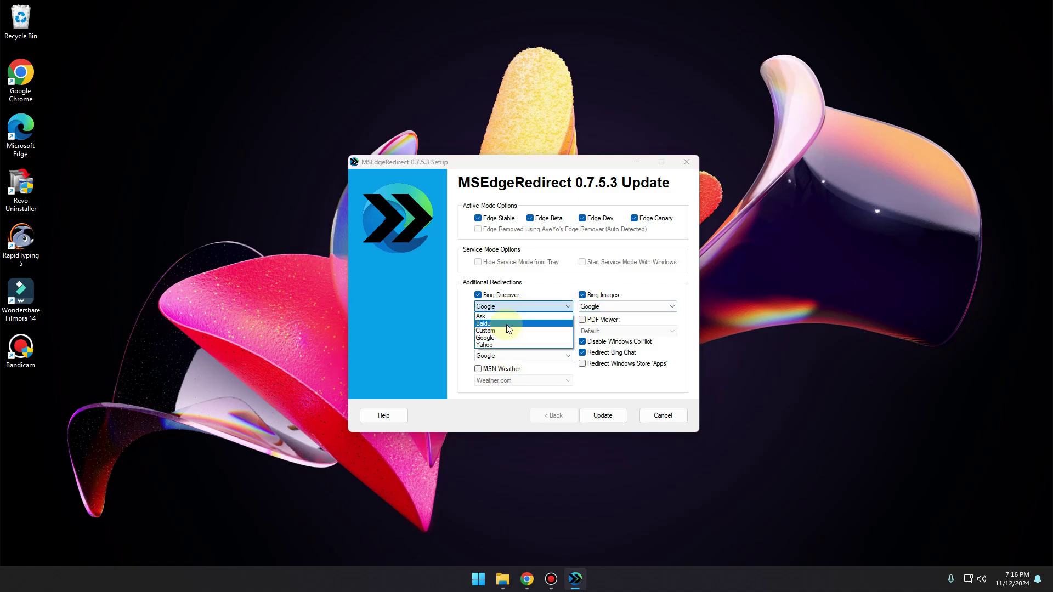
{"action": "left_click", "coordinate": [499, 337]}
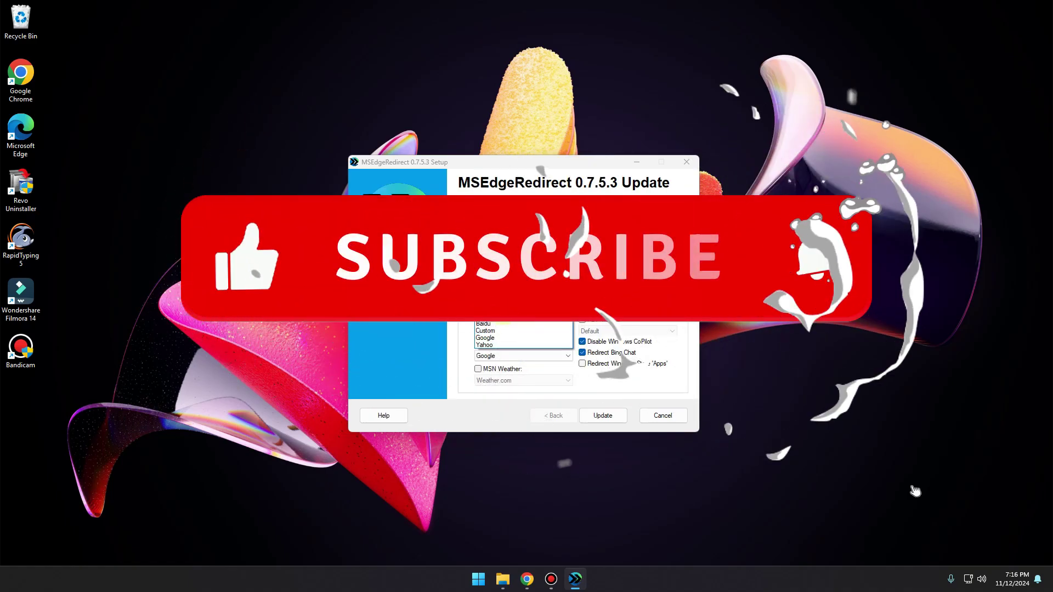
{"action": "left_click", "coordinate": [478, 369]}
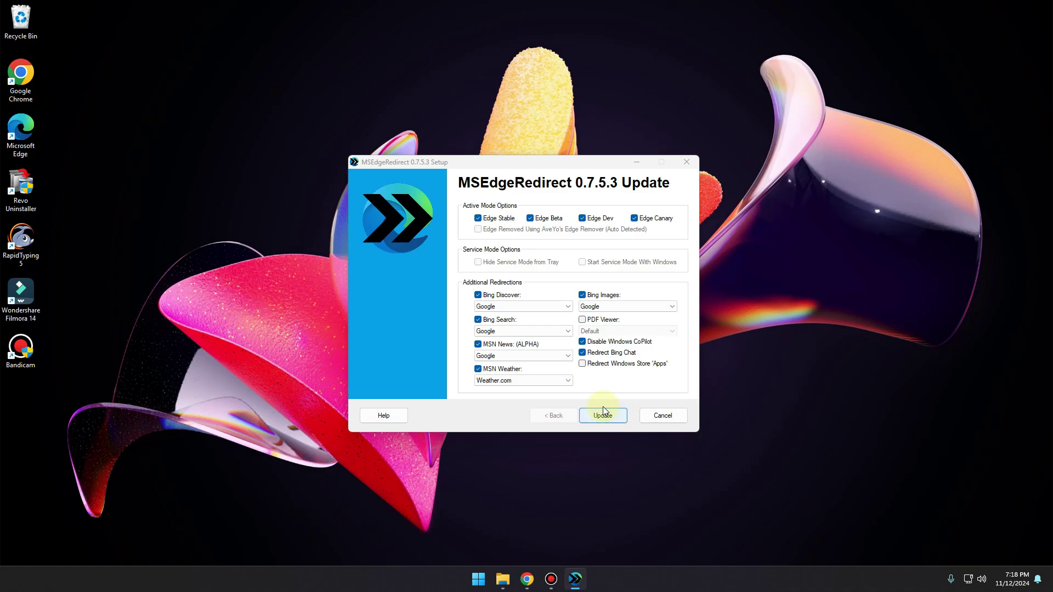
Run the MSEdgeRedirect update with the chosen options and finish the setup.
{"action": "left_click", "coordinate": [609, 419]}
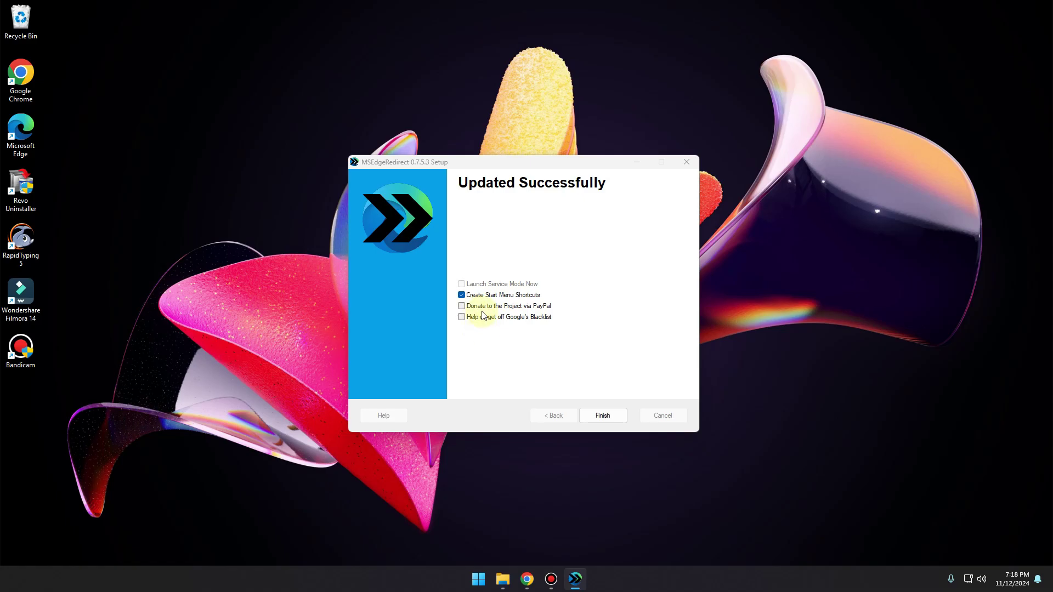
{"action": "left_click", "coordinate": [601, 415]}
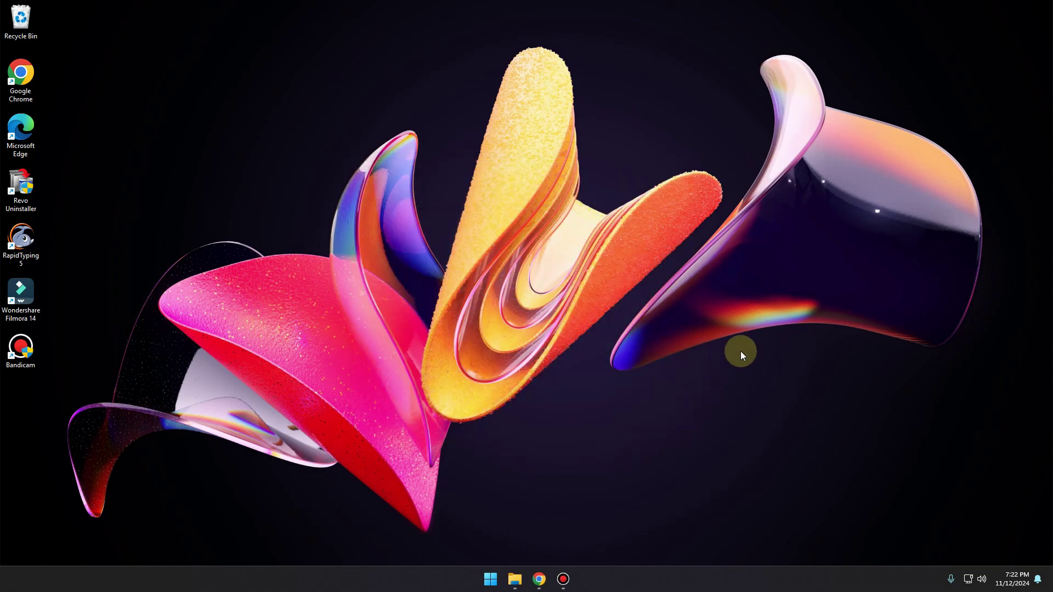
Open the Default apps page in Windows Settings by searching for "default".
{"action": "key", "text": "super+i"}
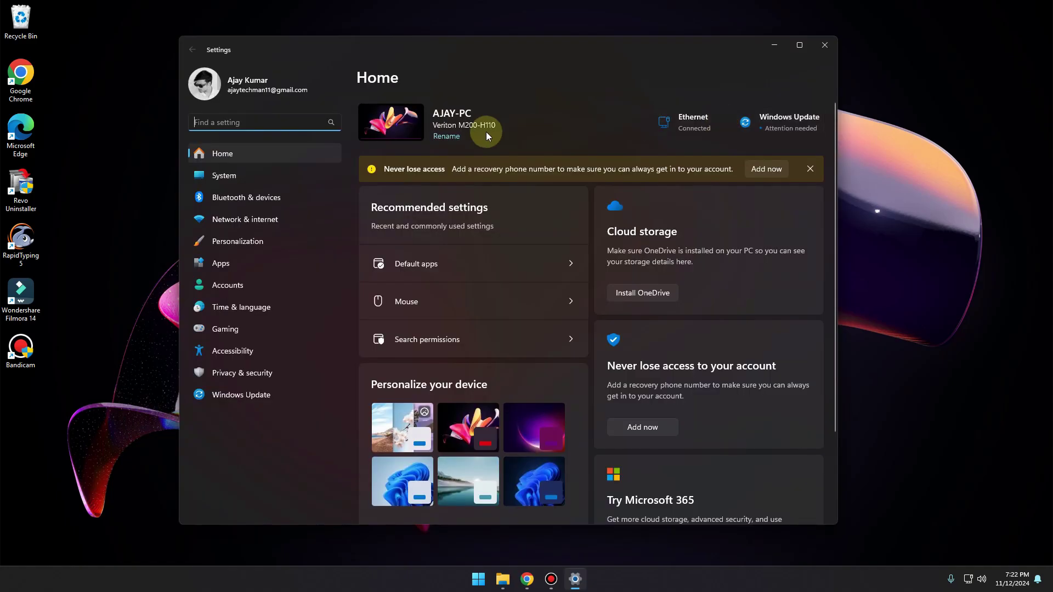
{"action": "left_click", "coordinate": [256, 121]}
{"action": "type", "text": "default"}
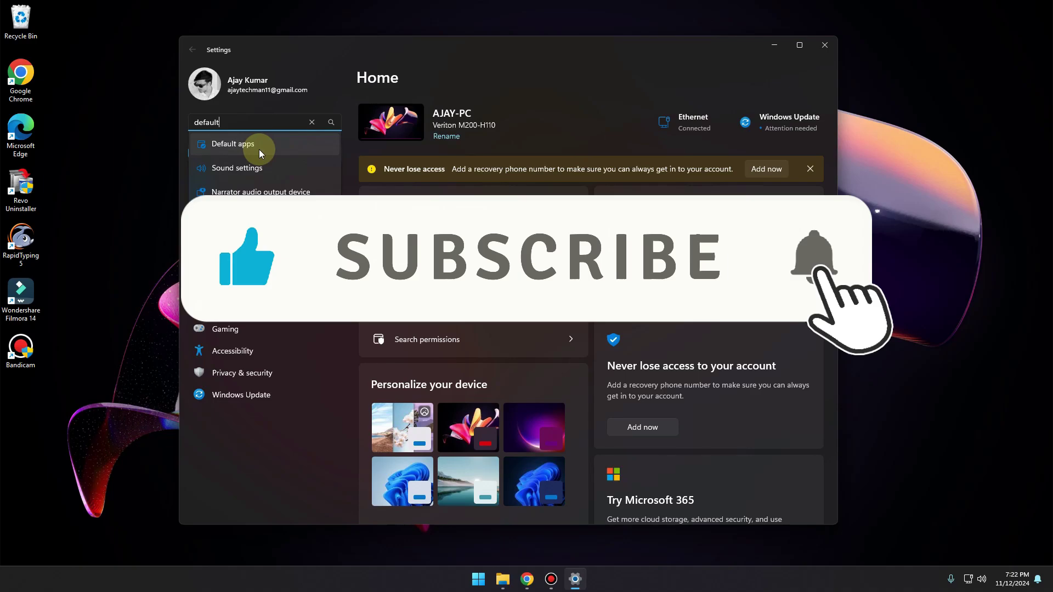
{"action": "left_click", "coordinate": [258, 146]}
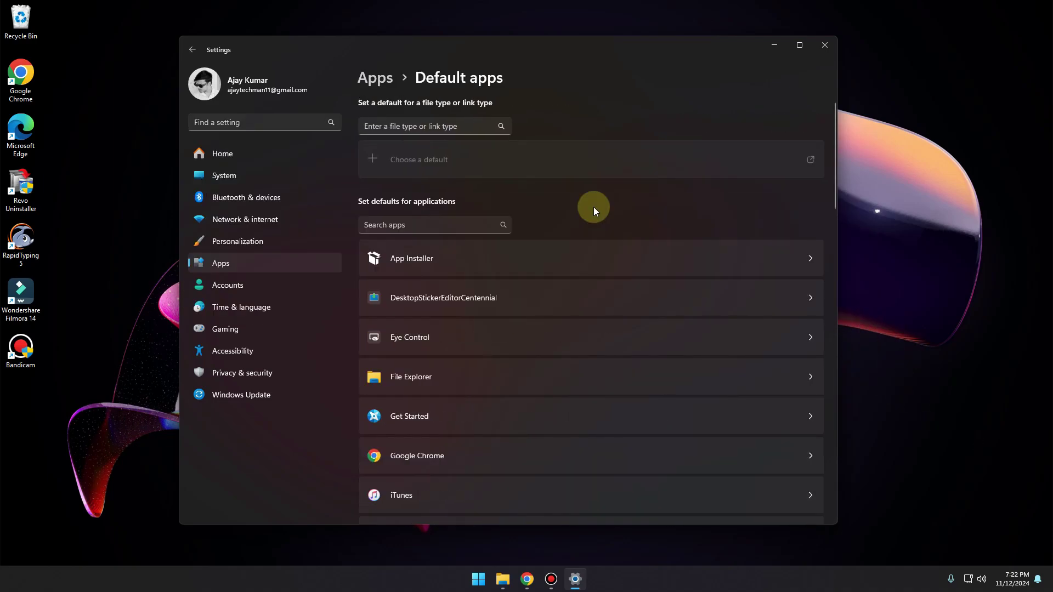
Set Google Chrome as the default browser in the Default apps settings.
{"action": "scroll", "coordinate": [604, 202], "scroll_direction": "down", "scroll_amount": 3}
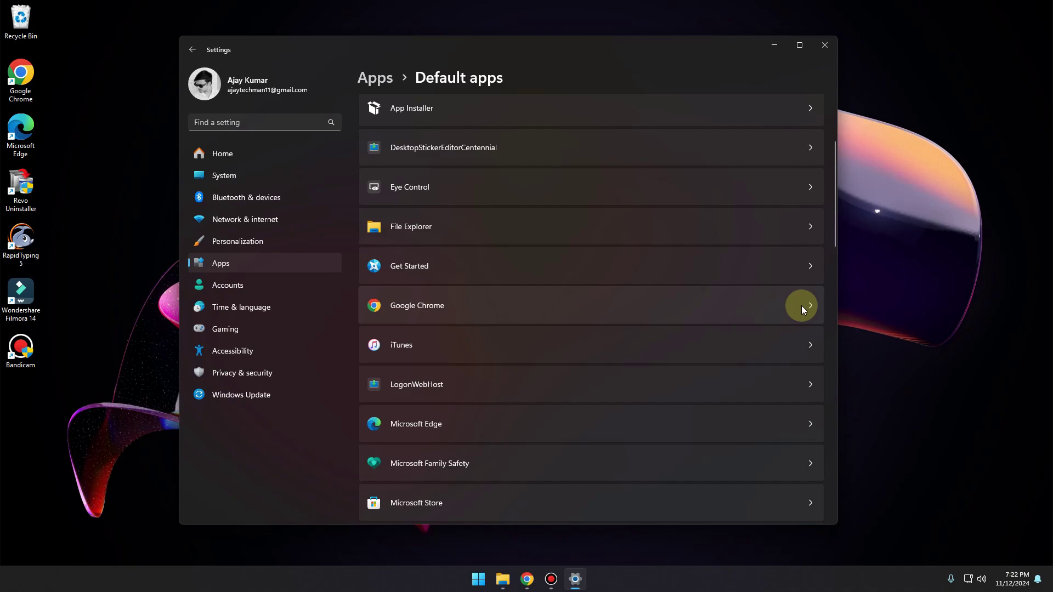
{"action": "left_click", "coordinate": [478, 579]}
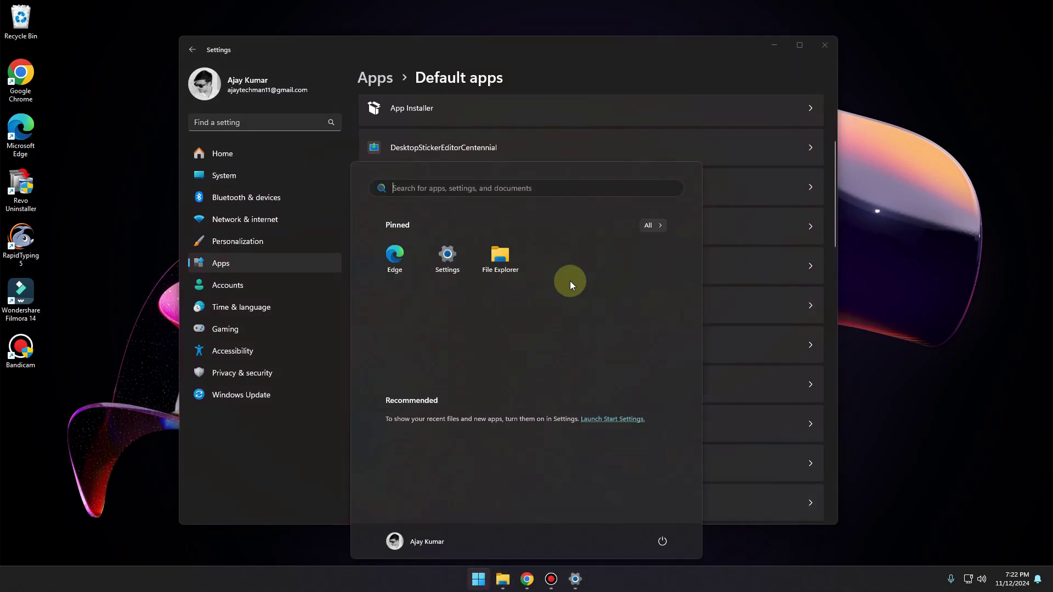
{"action": "left_click", "coordinate": [713, 39]}
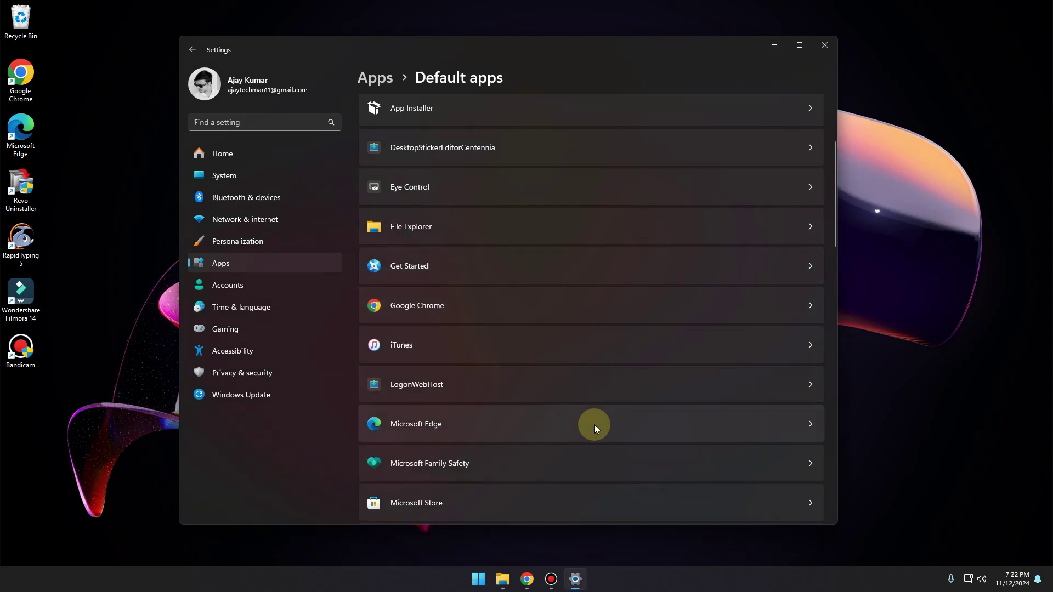
{"action": "left_click", "coordinate": [531, 311]}
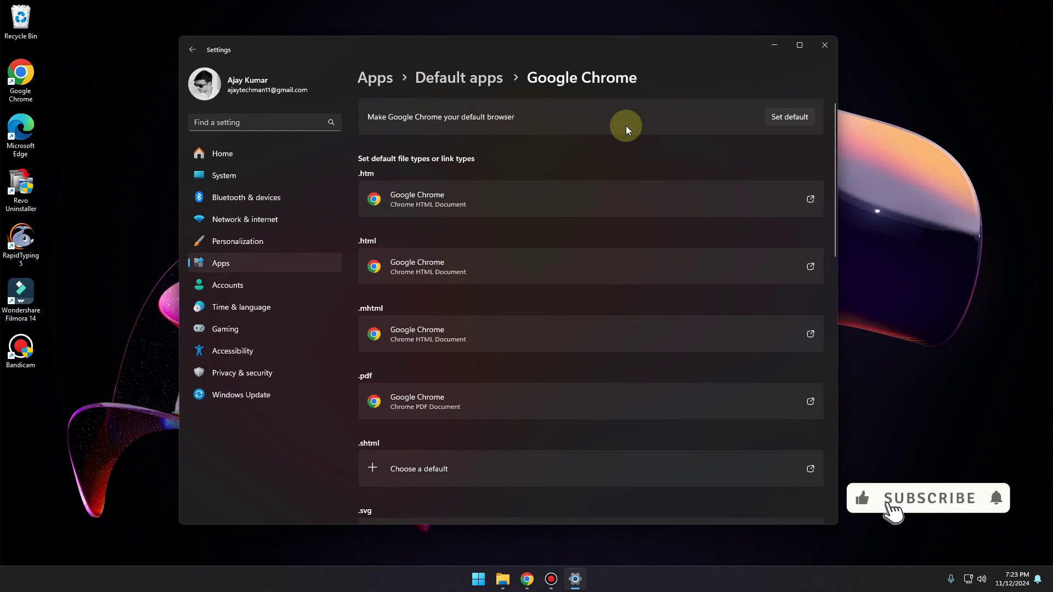
{"action": "left_click", "coordinate": [785, 118]}
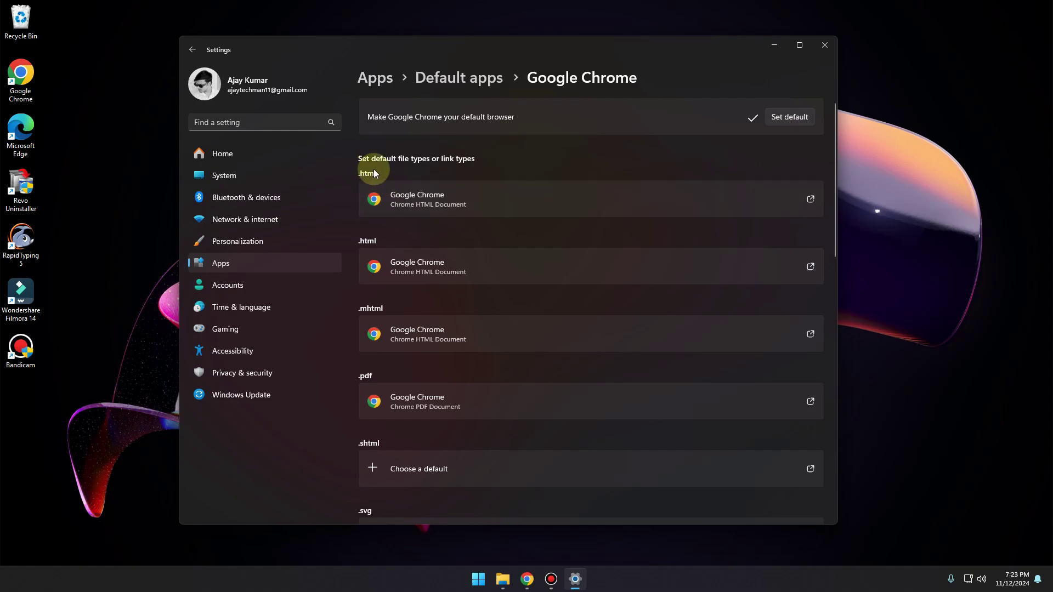
Review the file and link types assigned to Google Chrome, and close Settings.
{"action": "scroll", "coordinate": [407, 245], "scroll_direction": "down", "scroll_amount": 3}
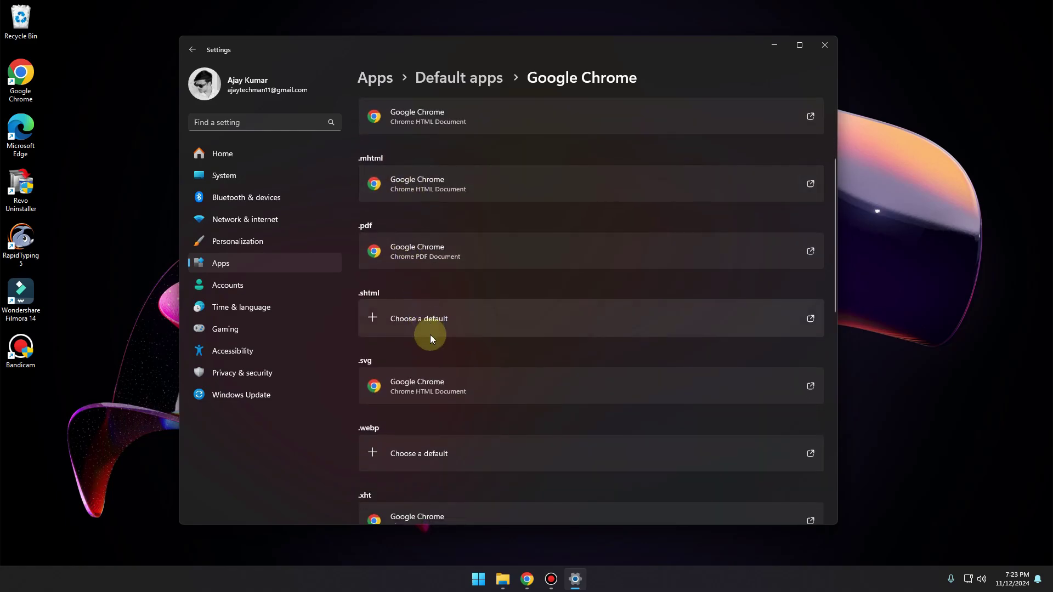
{"action": "scroll", "coordinate": [433, 318], "scroll_direction": "down", "scroll_amount": 3}
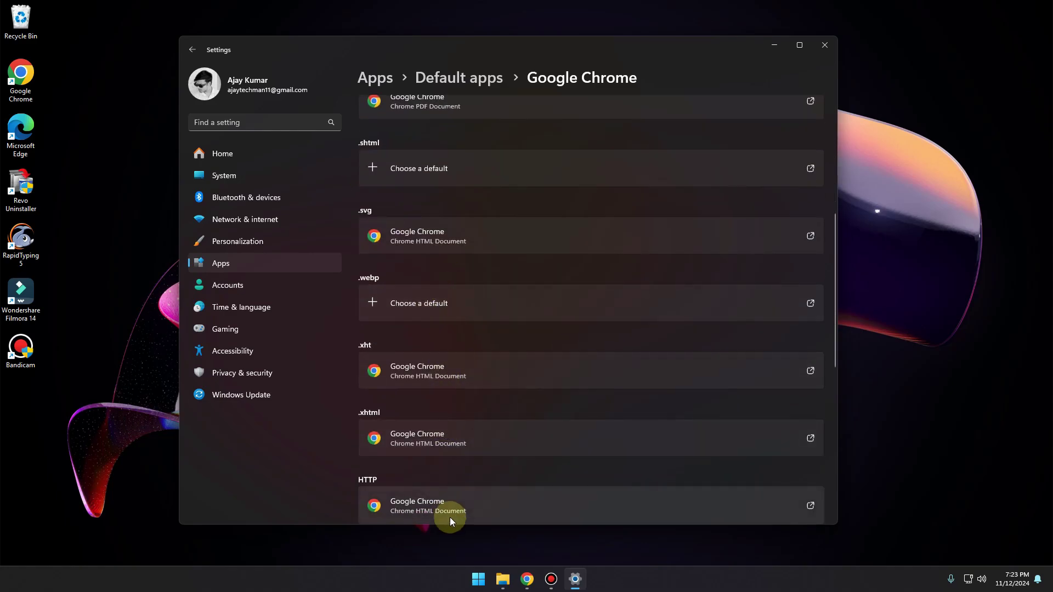
{"action": "scroll", "coordinate": [485, 396], "scroll_direction": "up", "scroll_amount": 5}
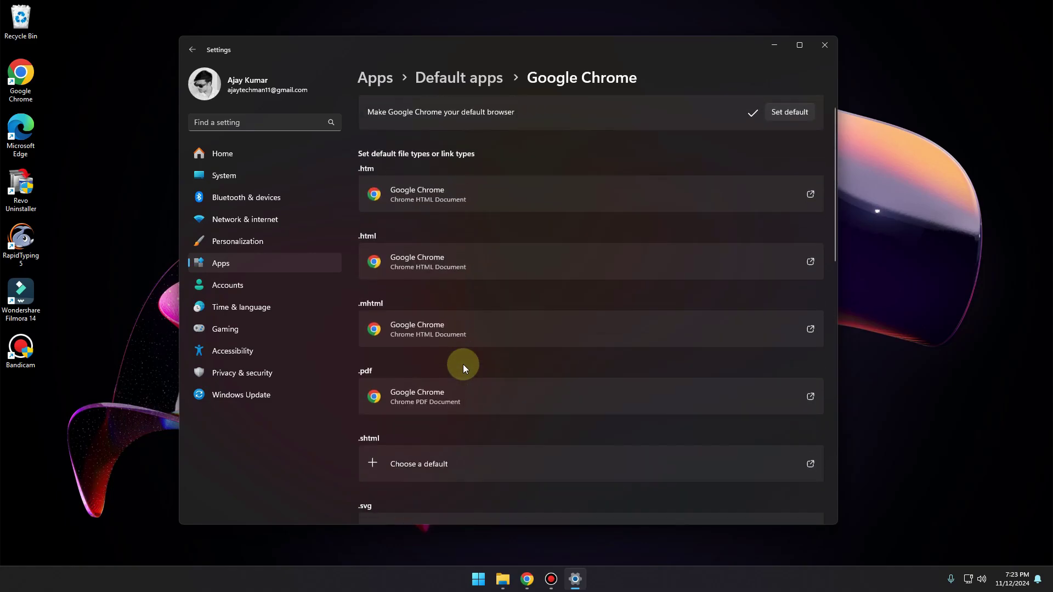
{"action": "scroll", "coordinate": [454, 331], "scroll_direction": "down", "scroll_amount": 2}
{"action": "scroll", "coordinate": [453, 330], "scroll_direction": "down", "scroll_amount": 12}
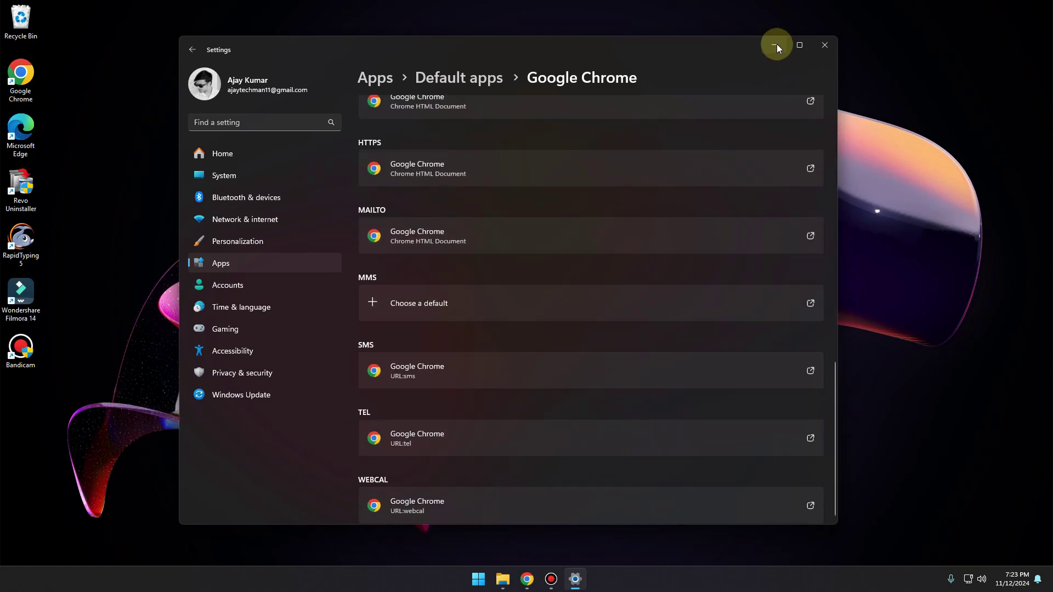
{"action": "left_click", "coordinate": [817, 45]}
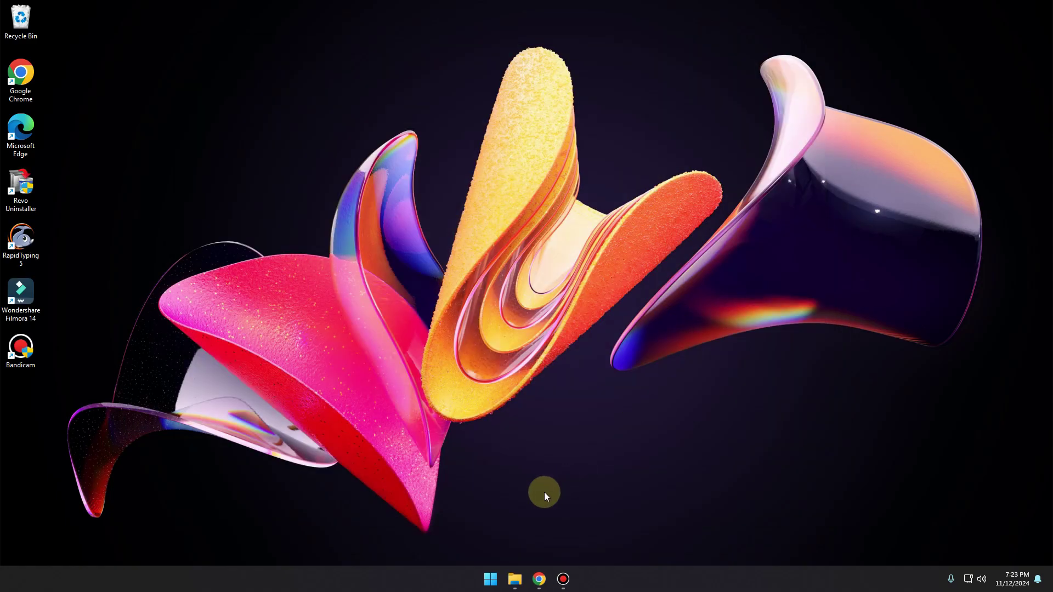
Test the redirection by searching Windows for "google trends" and opening the Google Trends website, and dismiss the Start menu.
{"action": "left_click", "coordinate": [499, 568]}
{"action": "type", "text": "google trend"}
{"action": "key", "text": "BackSpace"}
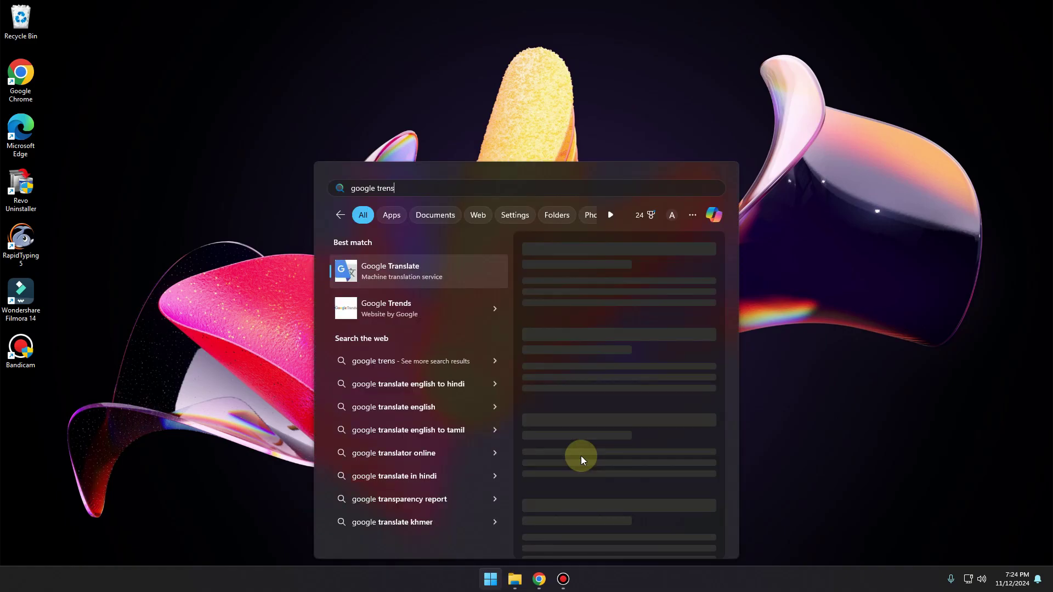
{"action": "type", "text": "d"}
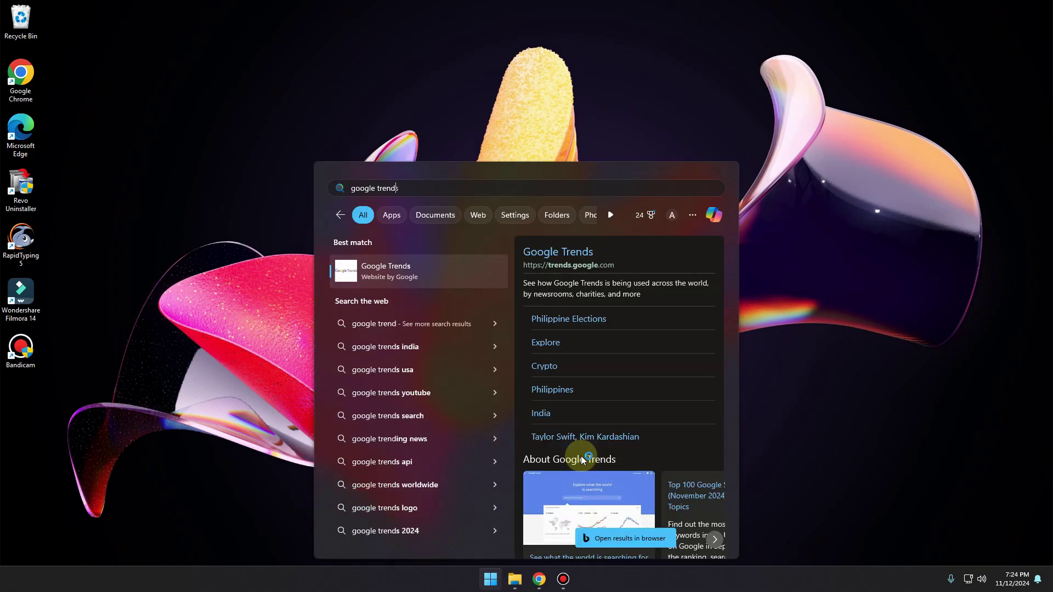
{"action": "key", "text": "Return"}
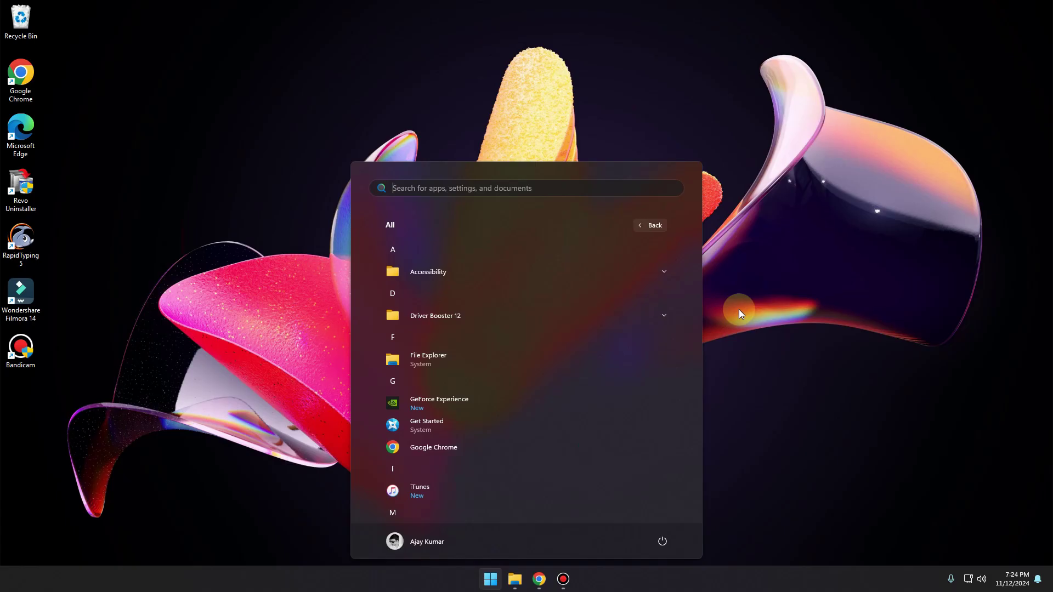
{"action": "left_click", "coordinate": [739, 309]}
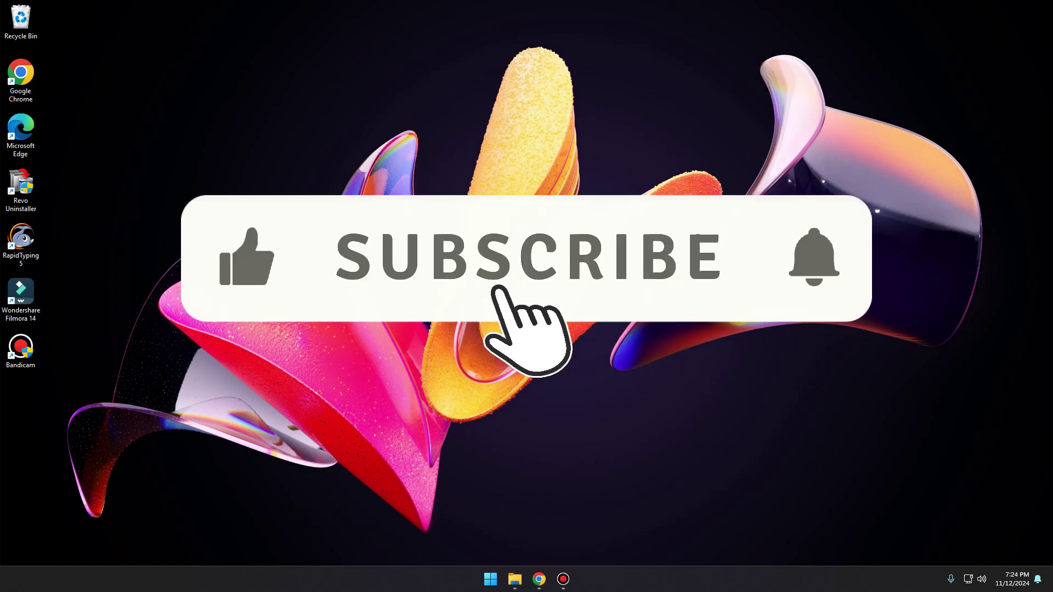